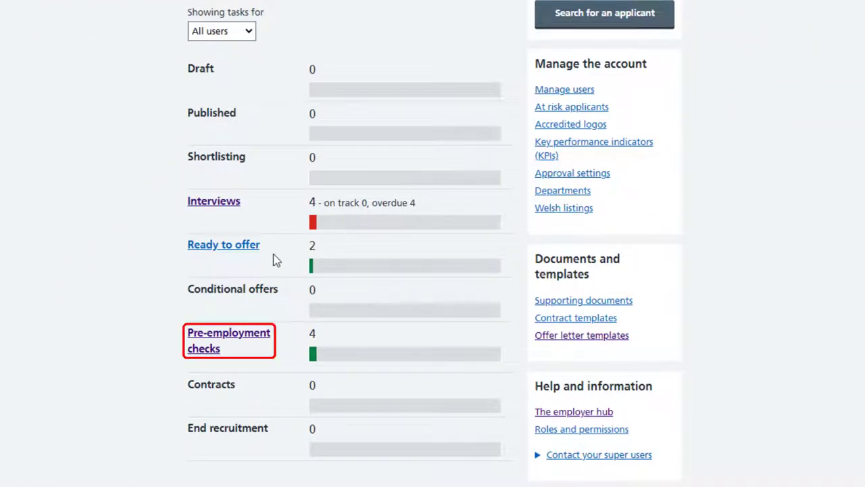
Open the Pre-employment checks task list from the dashboard.
left_click(228, 344)
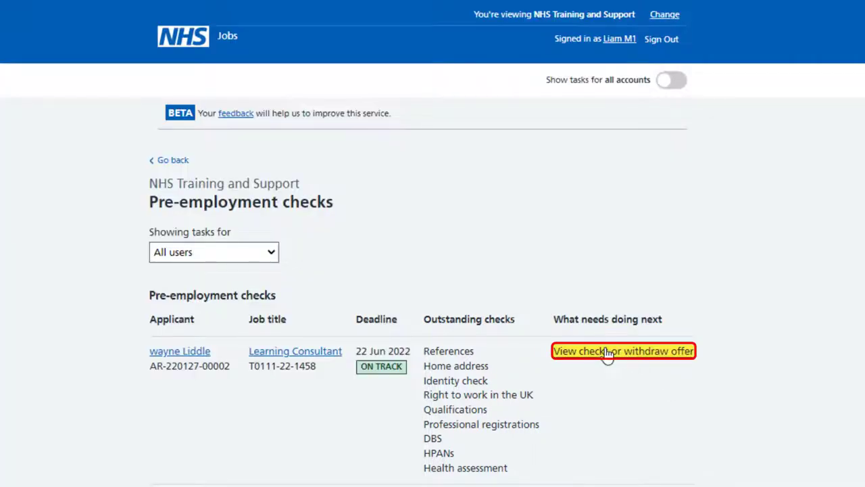
Open the Identity check task from the applicant's pre-employment checklist via View checks.
left_click(606, 352)
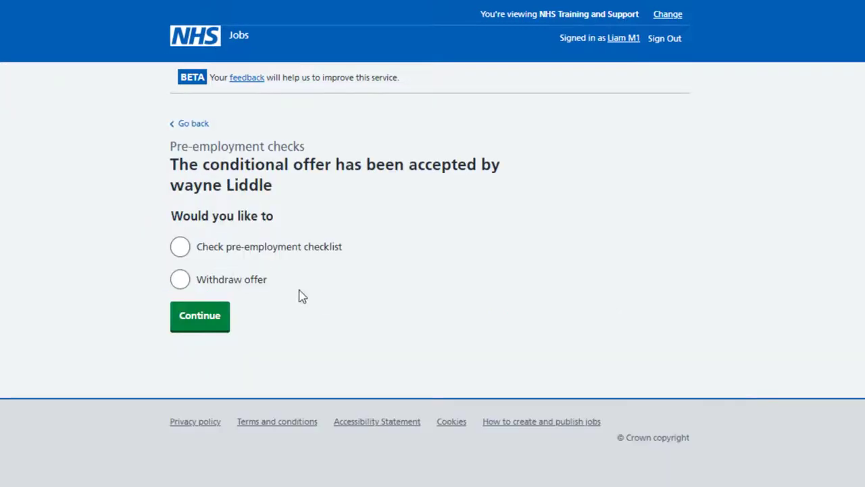
left_click(183, 252)
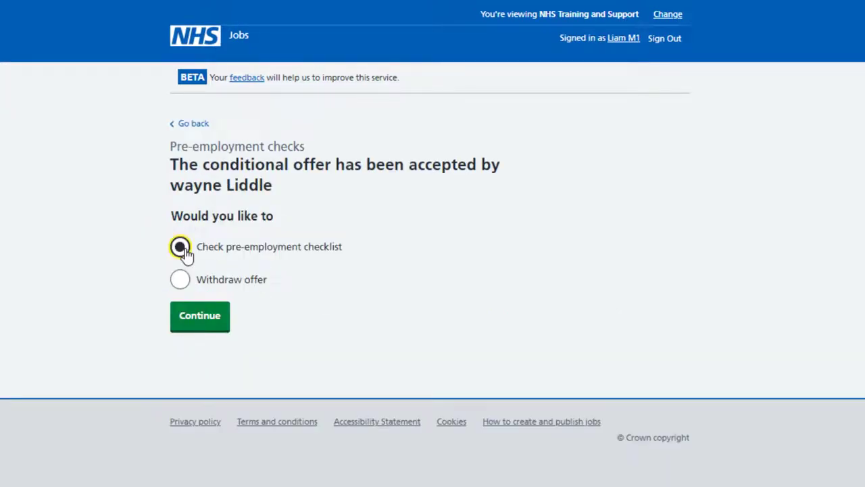
left_click(206, 329)
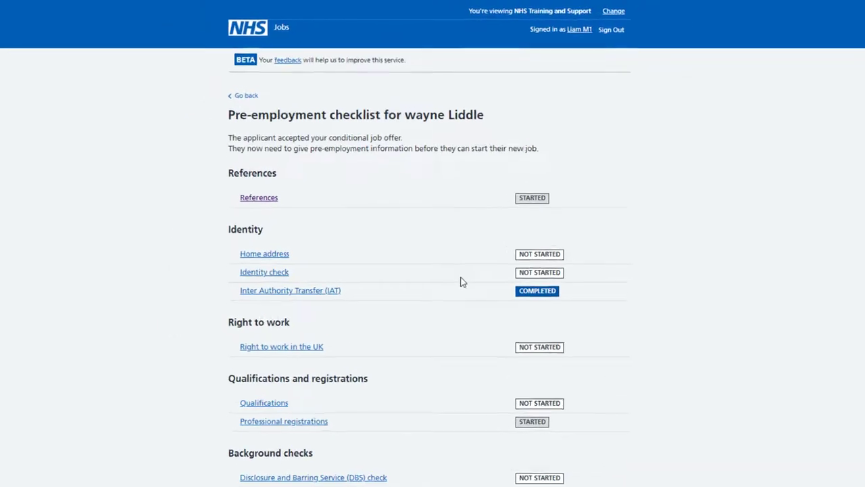
left_click(260, 321)
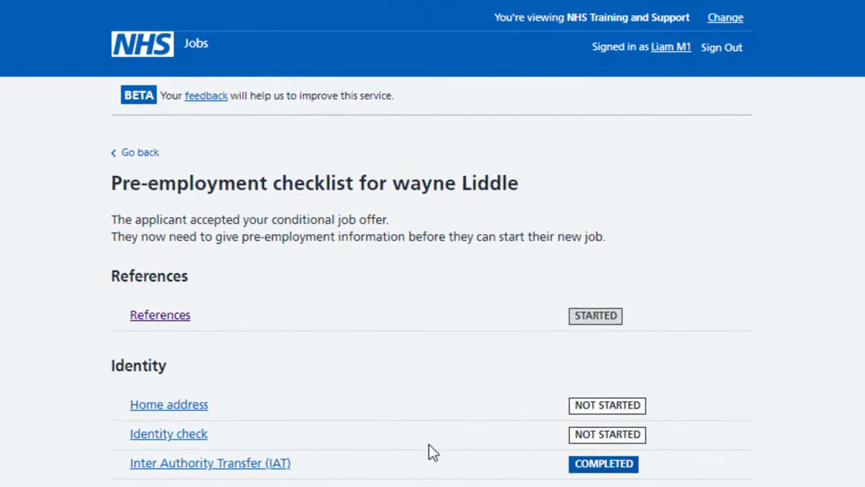
left_click(202, 438)
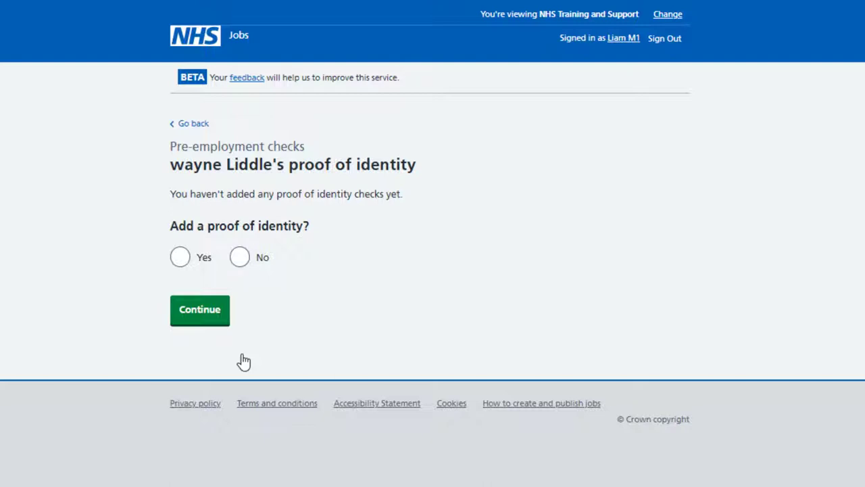
Choose to add a proof of identity, selecting Proof of identity as the identification given.
left_click(182, 263)
left_click(200, 323)
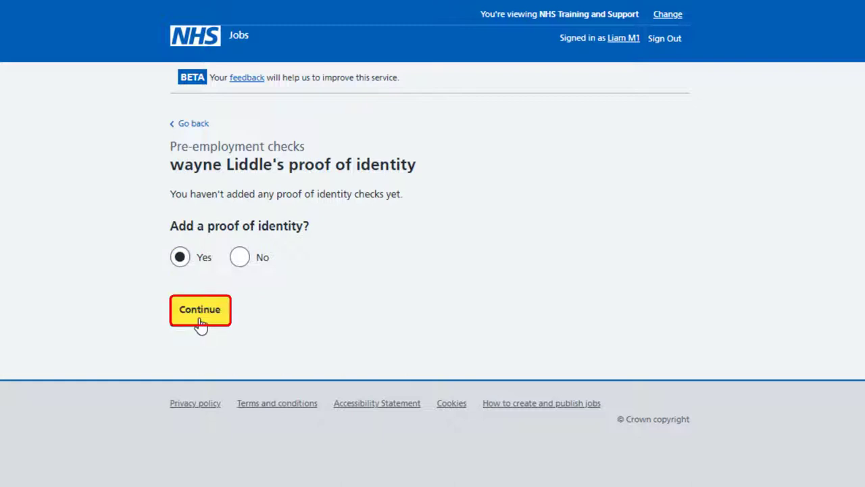
left_click(240, 262)
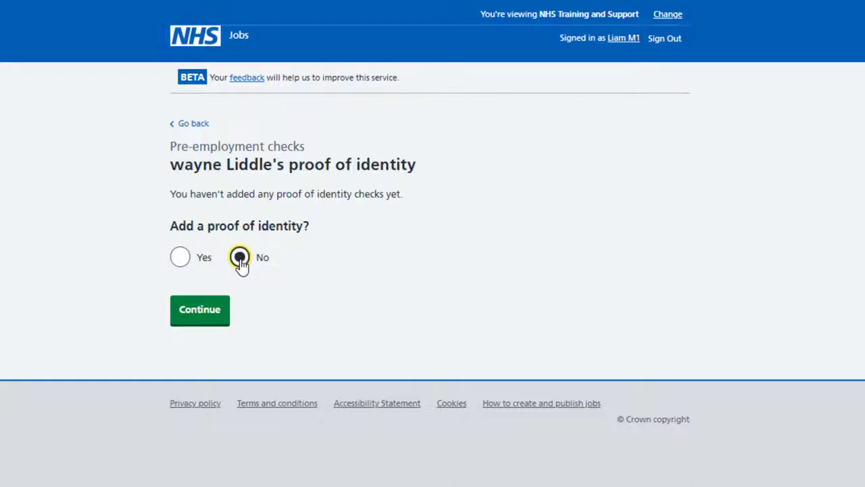
left_click(203, 318)
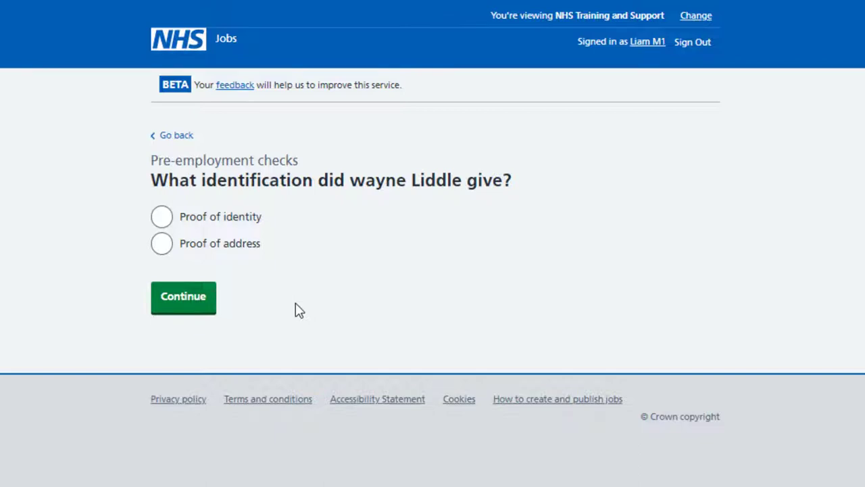
left_click(162, 218)
left_click(196, 309)
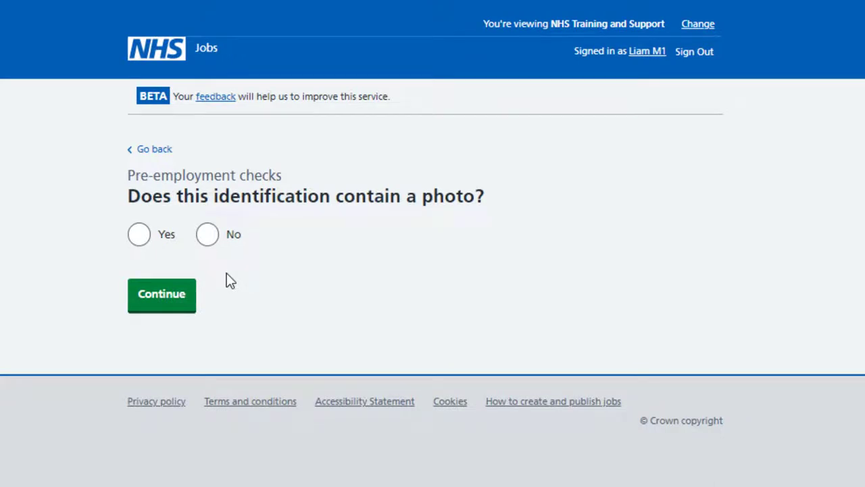
Answer whether the identification contains a photo.
left_click(140, 235)
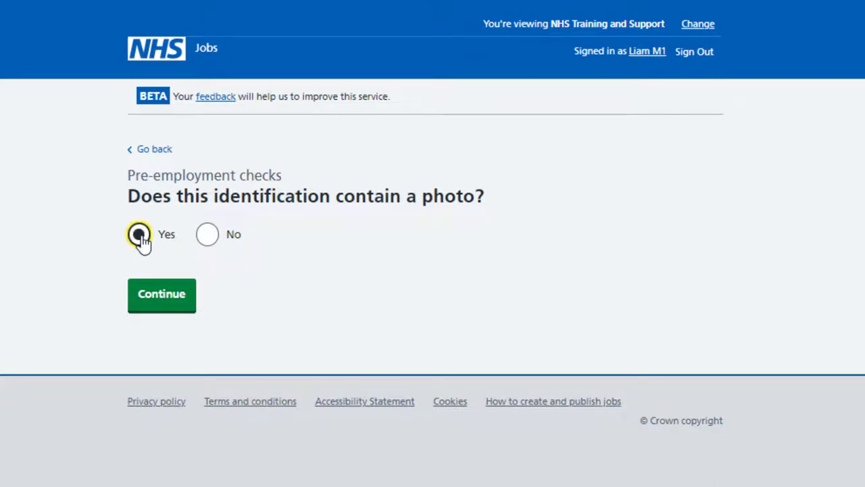
left_click(186, 316)
left_click(186, 316)
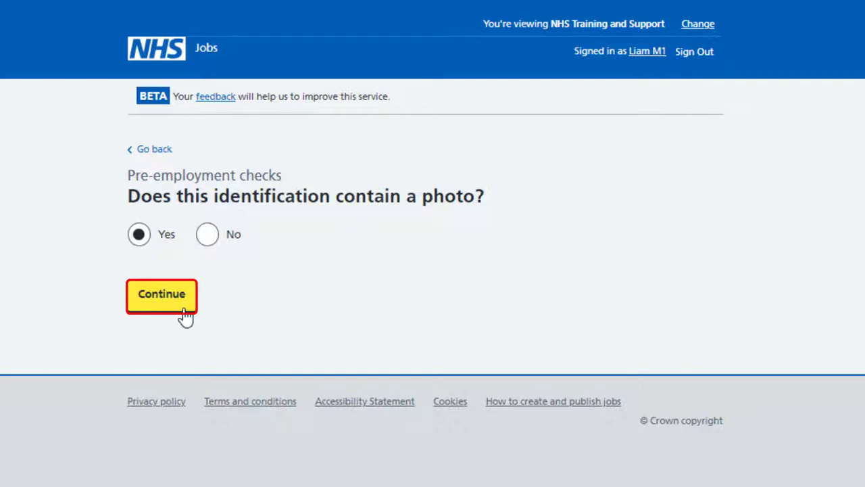
left_click(210, 237)
left_click(161, 309)
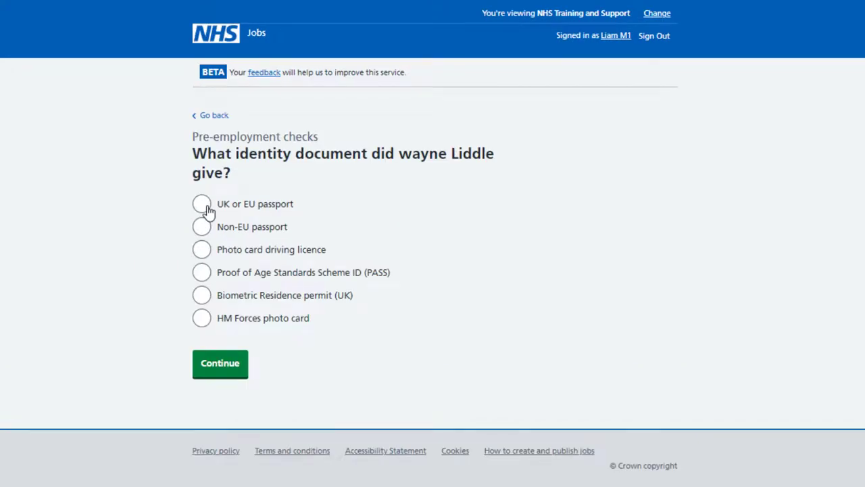
Choose UK or EU passport and enter 31 01 2022 as the date it was received.
left_click(208, 211)
left_click(222, 376)
left_click(221, 375)
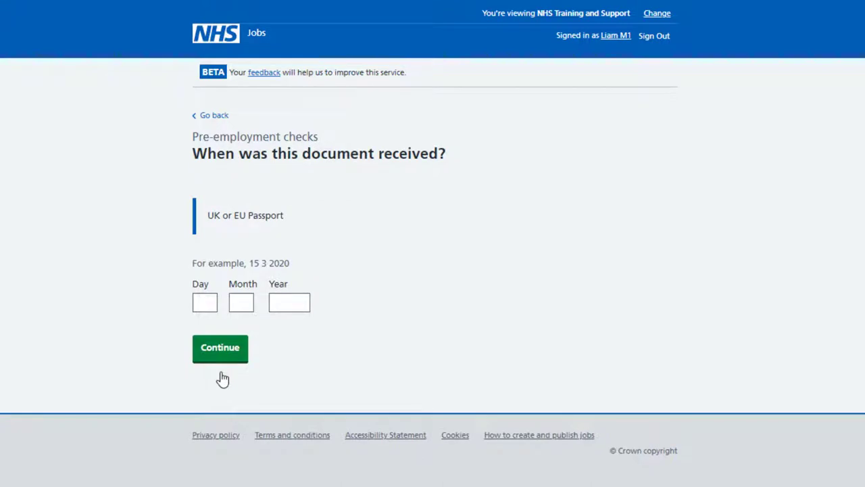
left_click(211, 305)
type("31")
key("Tab")
type("01")
key("Tab")
type("2022")
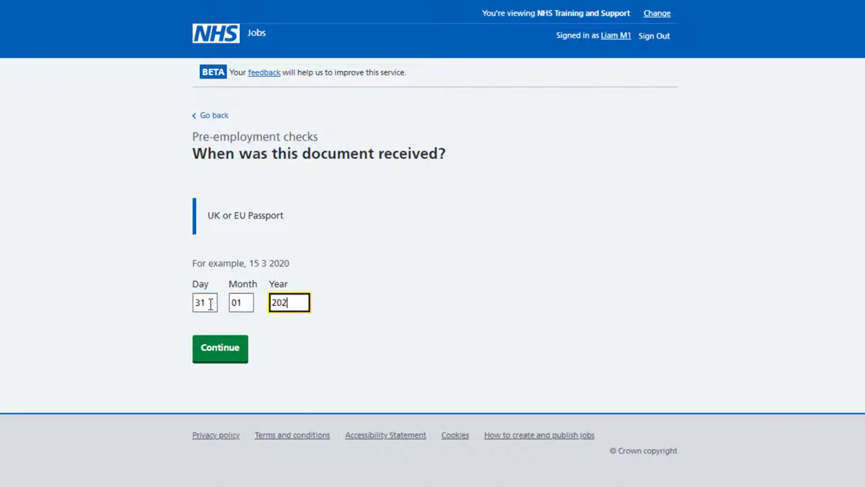
left_click(241, 360)
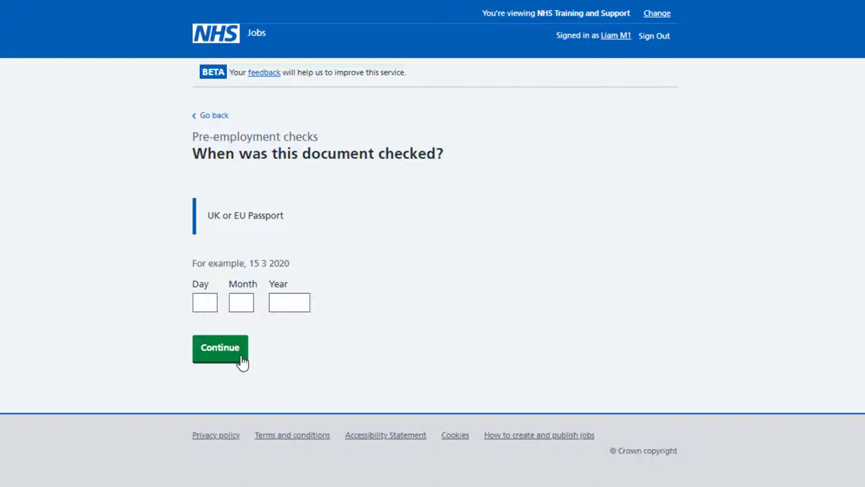
Enter 31 01 2022 as the date the passport was checked.
left_click(202, 304)
type("31")
key("Tab")
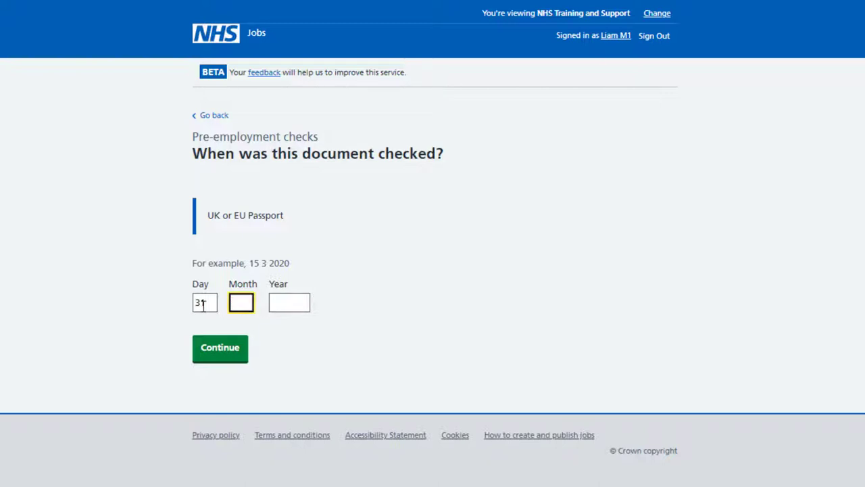
type("01")
key("Tab")
type("2022")
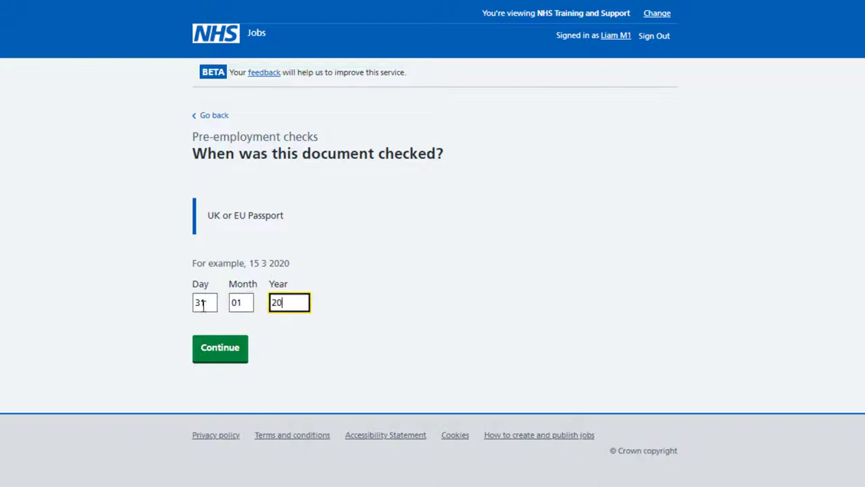
left_click(241, 357)
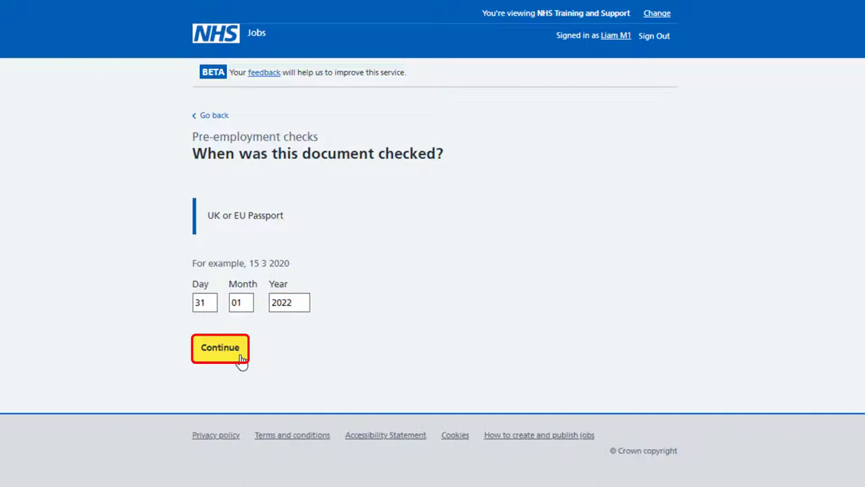
left_click(223, 282)
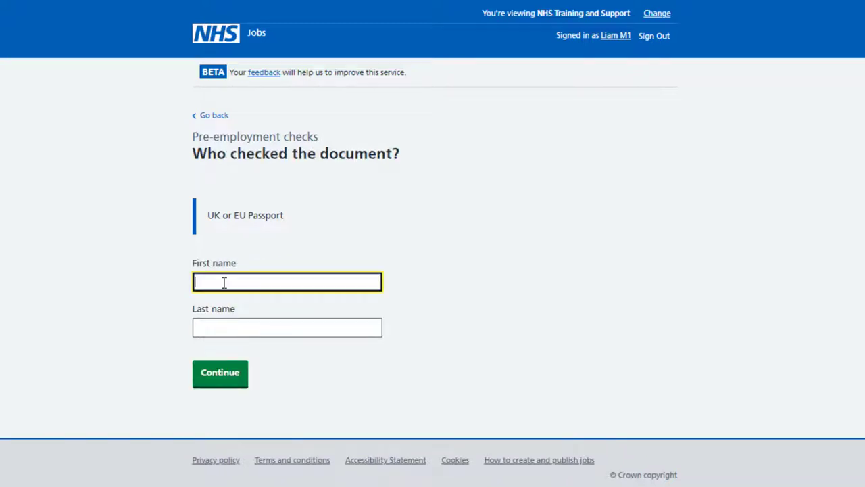
Enter the document checker's first and last name.
type("Joe")
left_click(225, 328)
type("Bloggs")
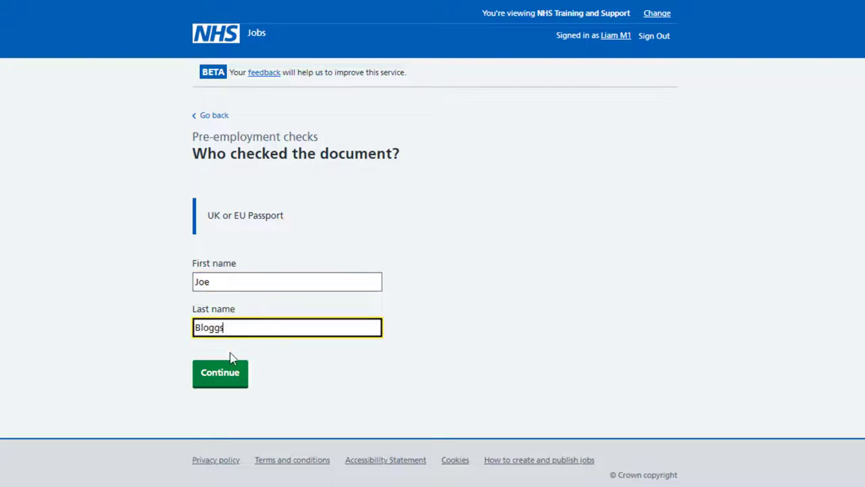
left_click(238, 384)
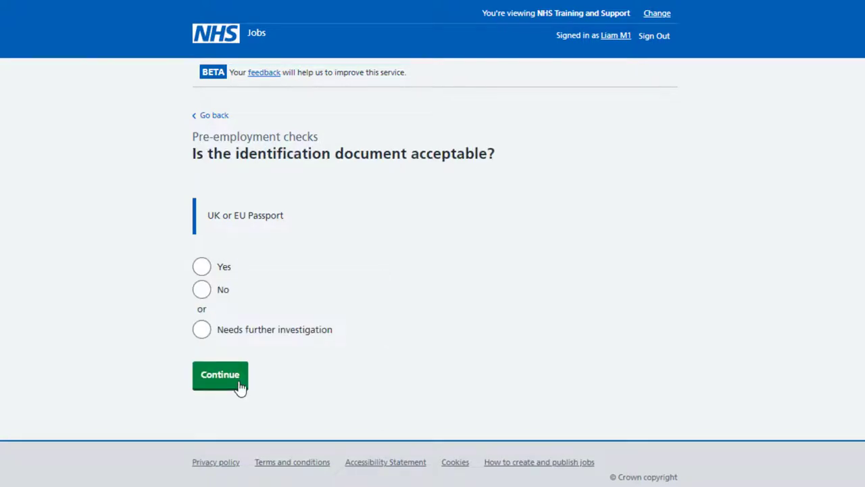
Mark the passport's acceptability as Needs further investigation.
left_click(203, 269)
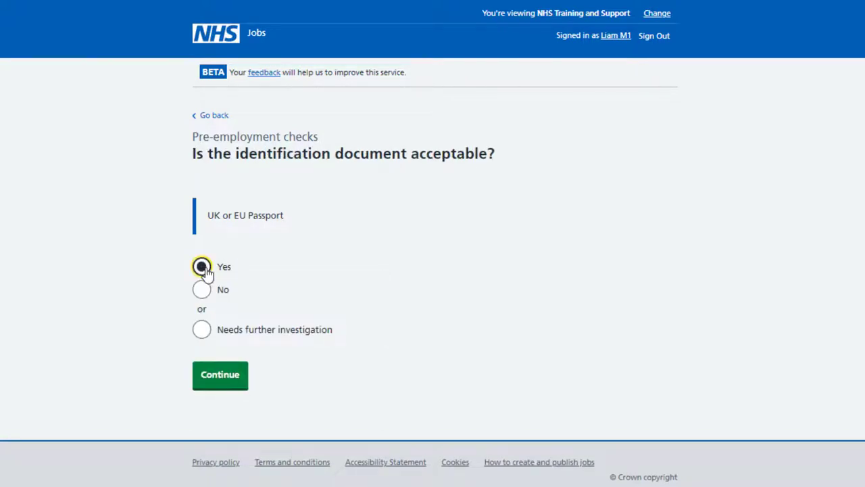
left_click(242, 394)
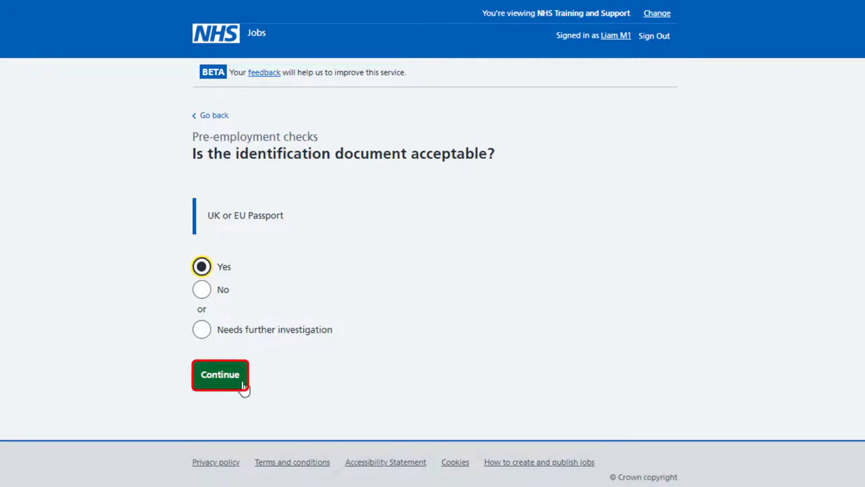
left_click(205, 294)
left_click(245, 386)
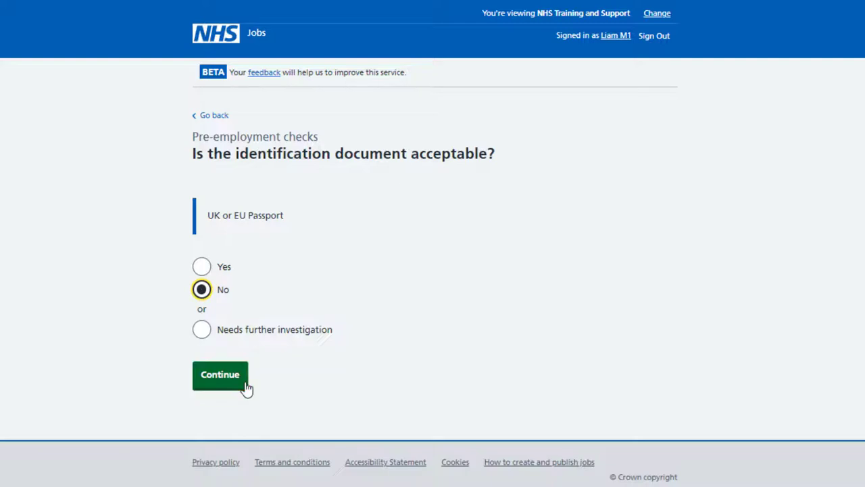
left_click(207, 331)
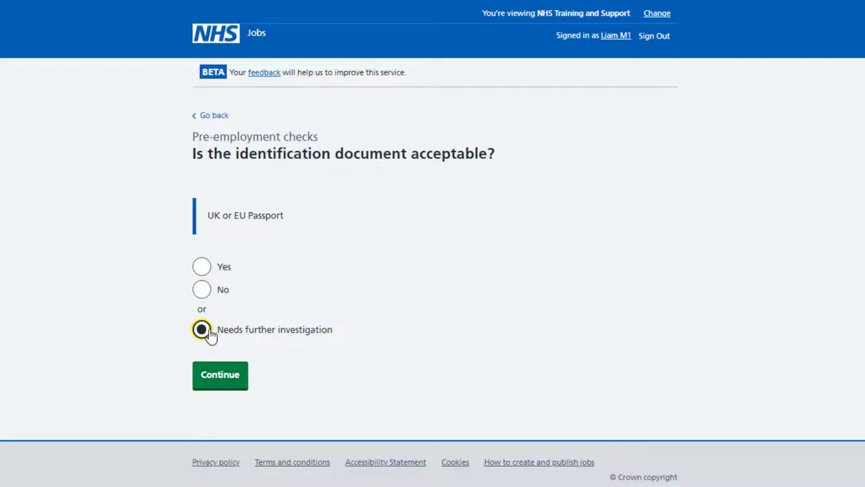
left_click(247, 392)
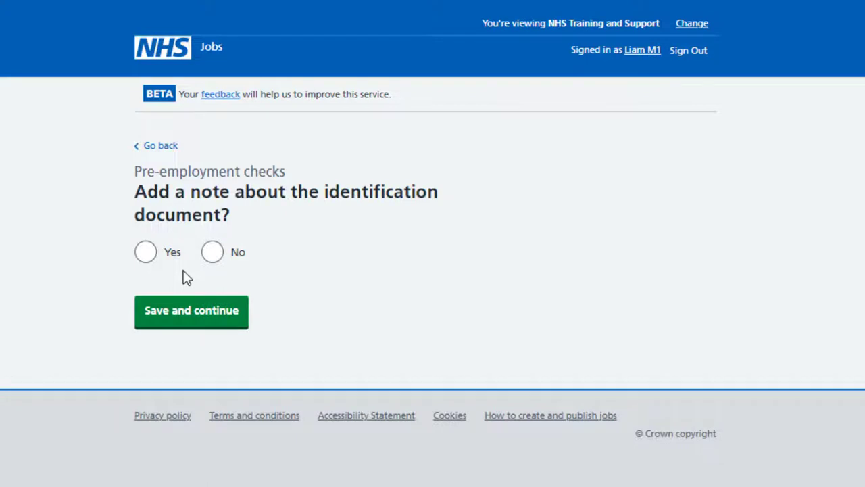
Add the note 'The applicant's identity check is satisfactory.' to the passport.
left_click(146, 251)
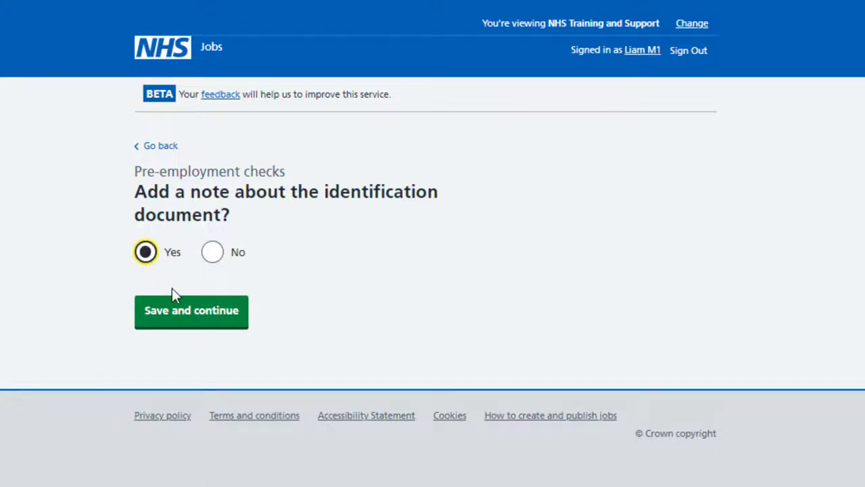
left_click(192, 328)
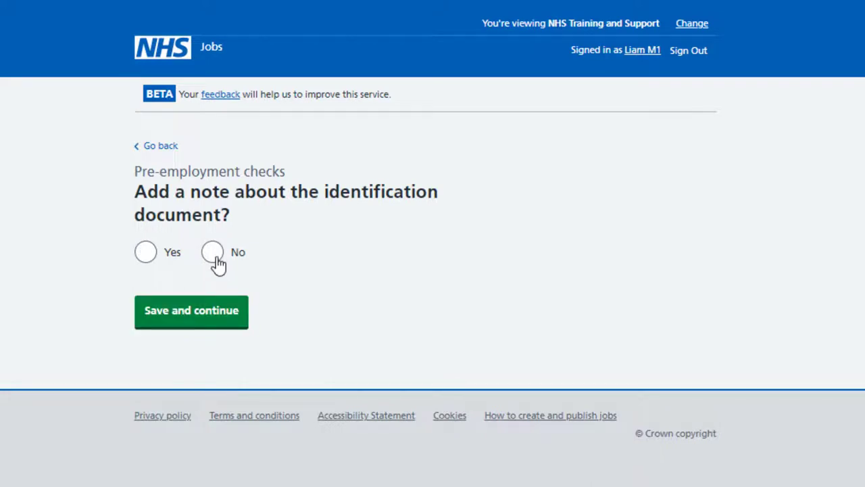
left_click(216, 257)
left_click(193, 323)
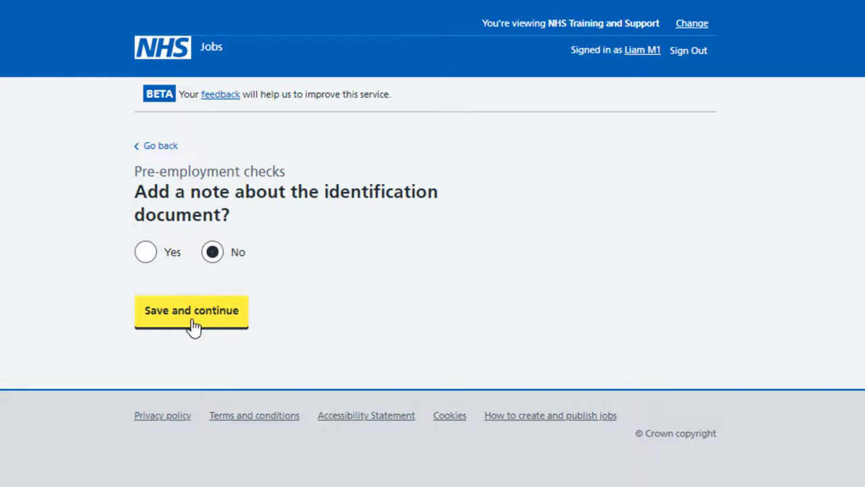
type("The applicant's identity check is satisfactory.")
left_click(241, 356)
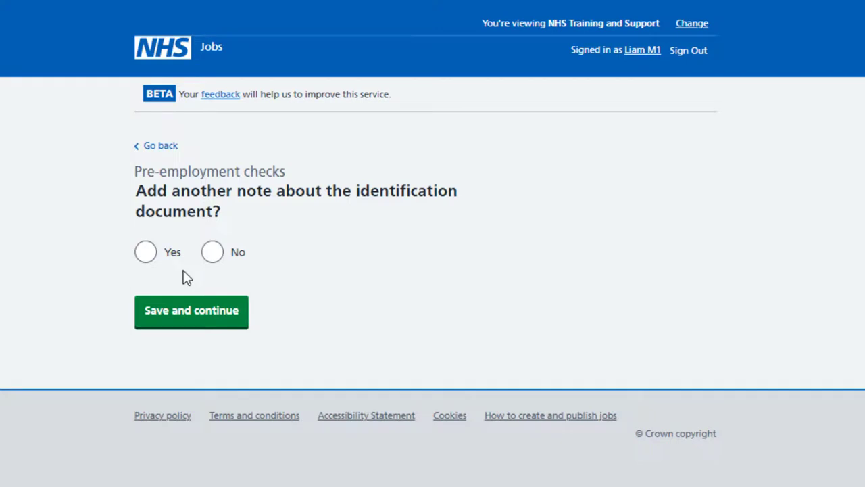
Decline adding another note and reach the proof of identity summary.
left_click(146, 251)
left_click(193, 329)
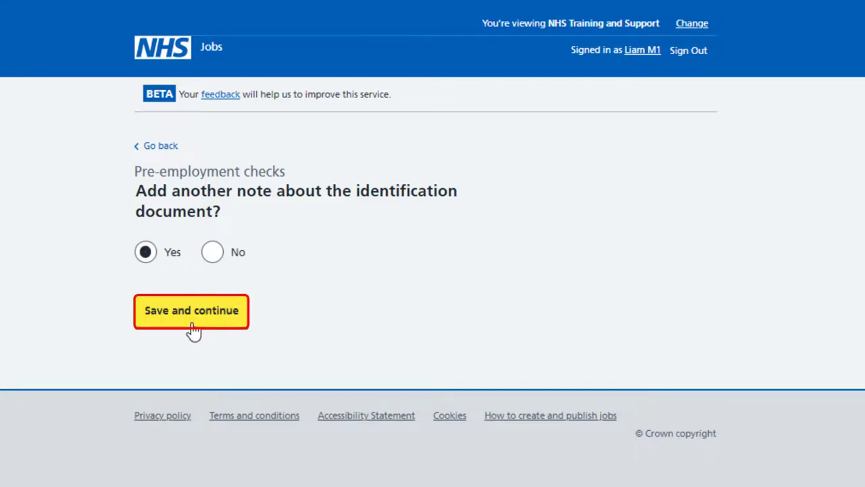
left_click(213, 256)
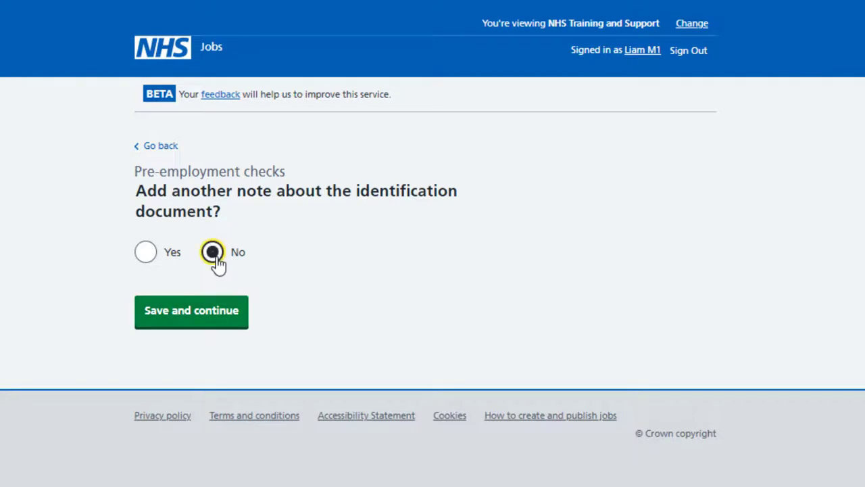
left_click(194, 327)
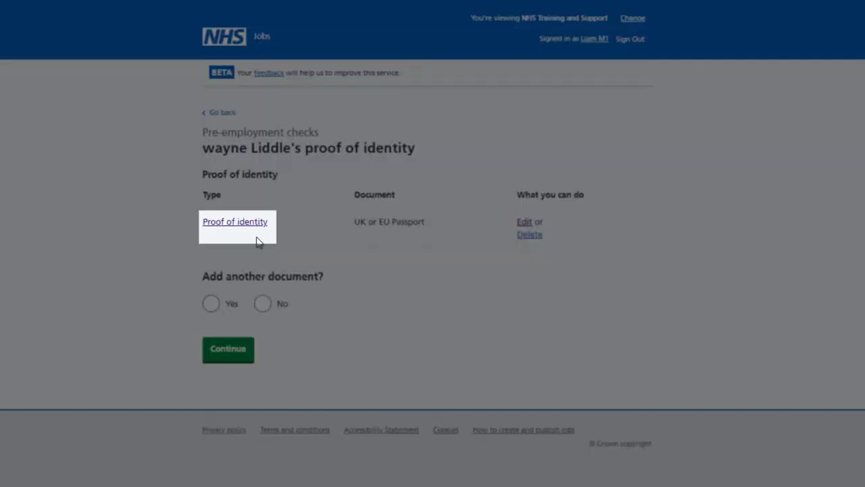
Review the recorded UK or EU Passport entry and decline adding another identity document.
left_click(242, 227)
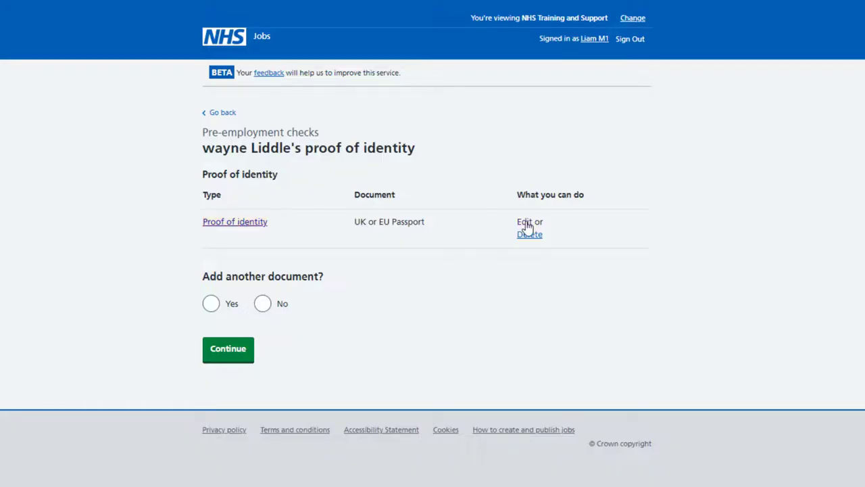
left_click(526, 226)
left_click(242, 360)
left_click(262, 305)
left_click(229, 360)
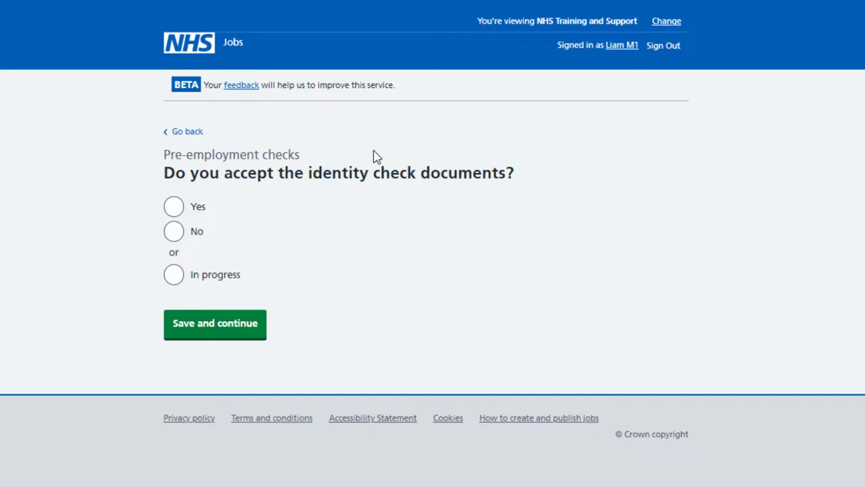
Answer the identity check documents acceptance question, settling on In progress.
left_click(179, 213)
left_click(223, 338)
left_click(223, 341)
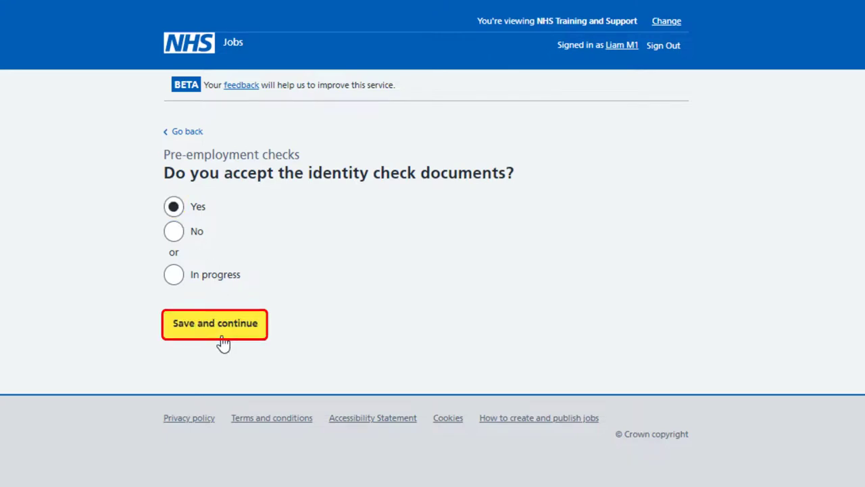
left_click(177, 234)
left_click(231, 342)
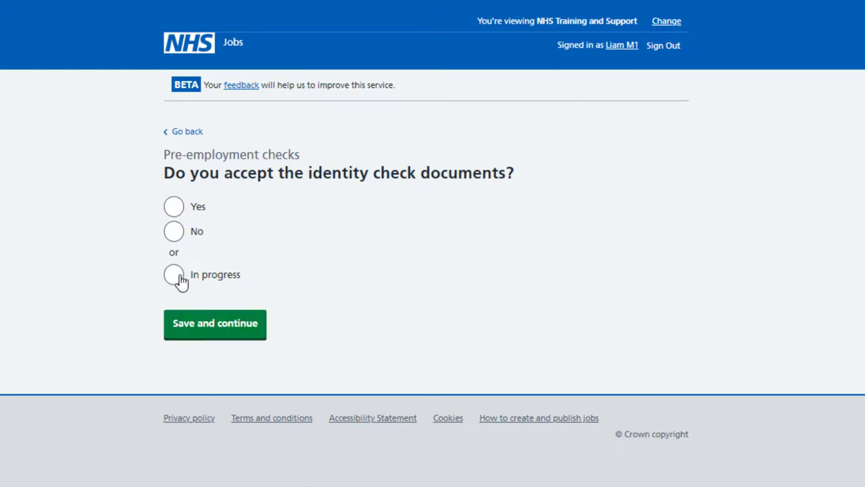
left_click(177, 278)
left_click(219, 337)
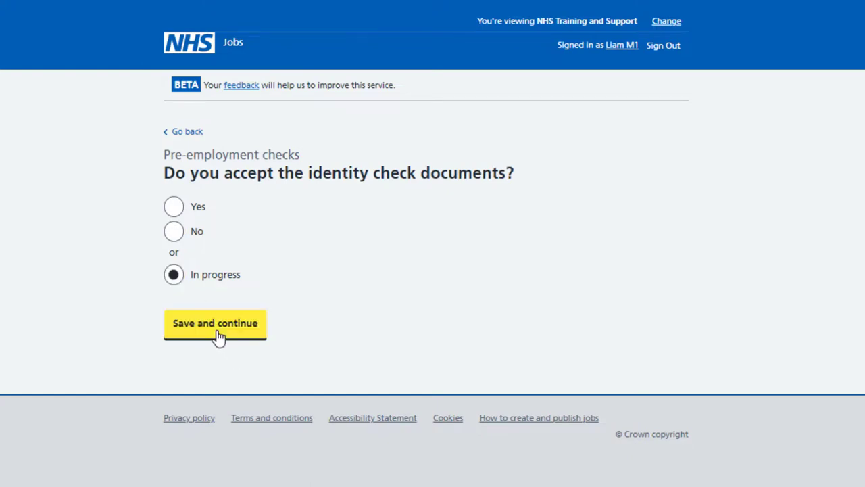